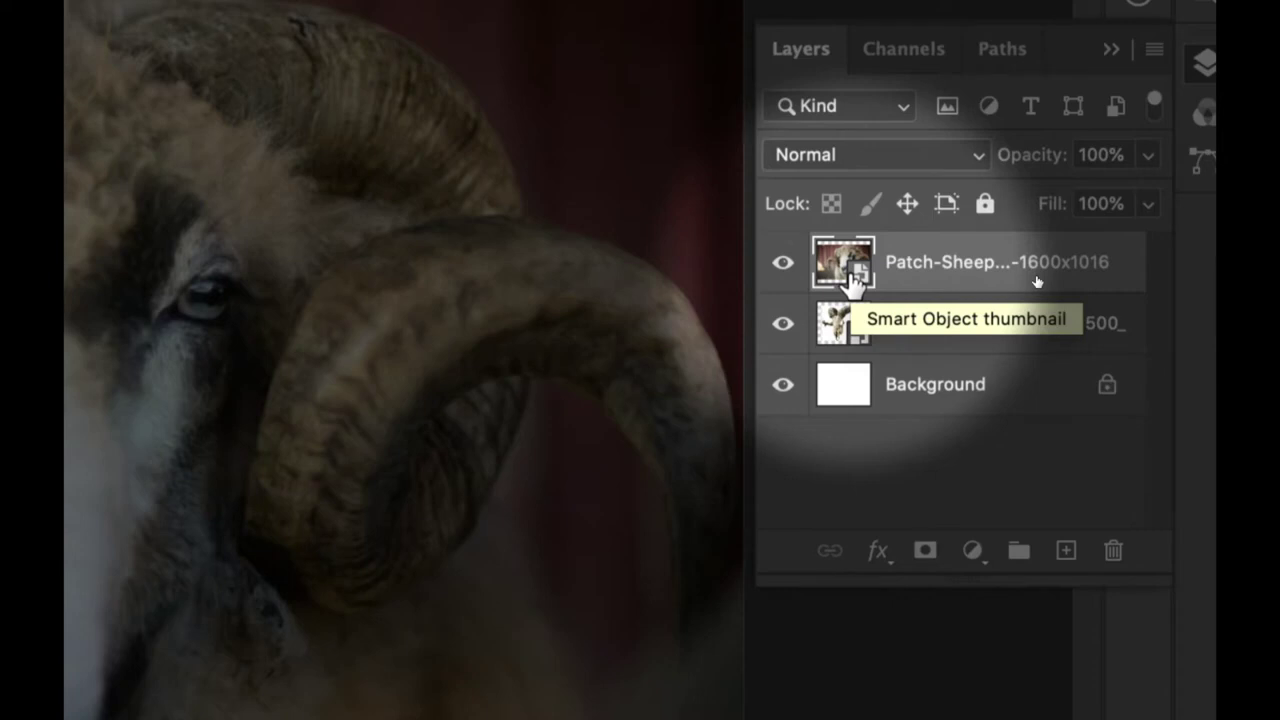
Rasterize both smart object layers, the Patch-Sheep photo and the 81SD3gOEwBL image below it
right_click(950, 270)
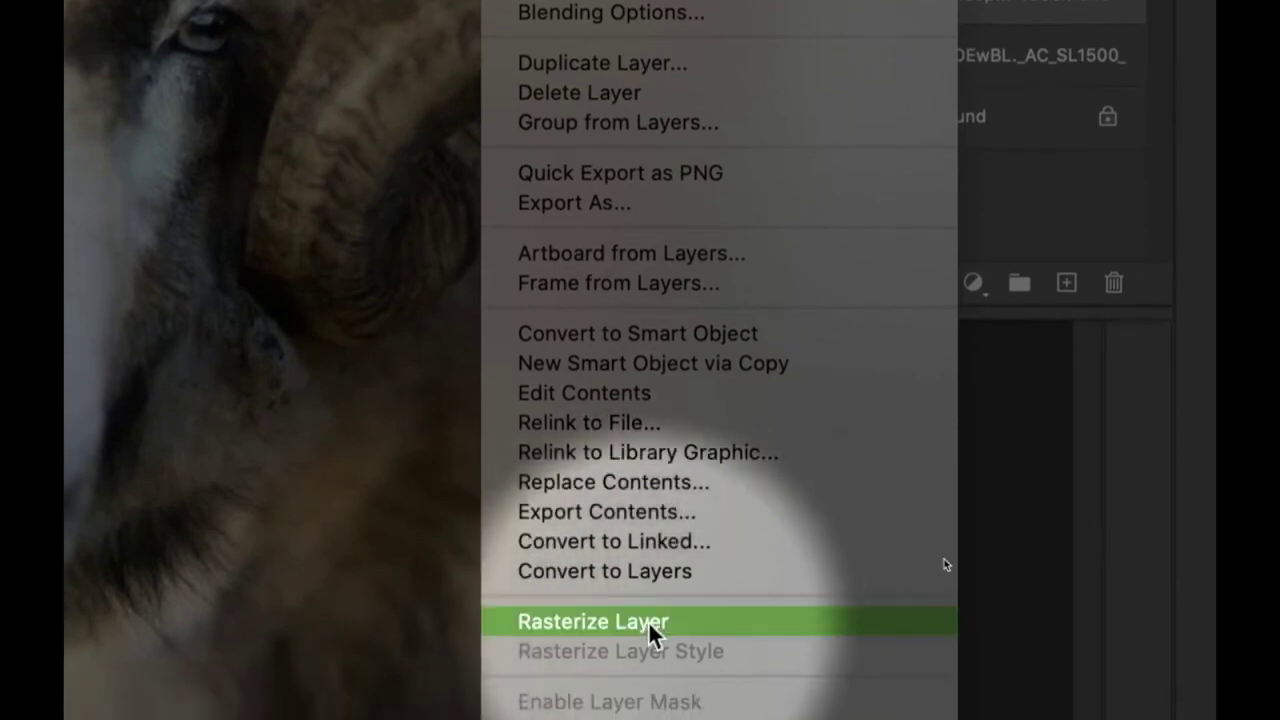
click(655, 622)
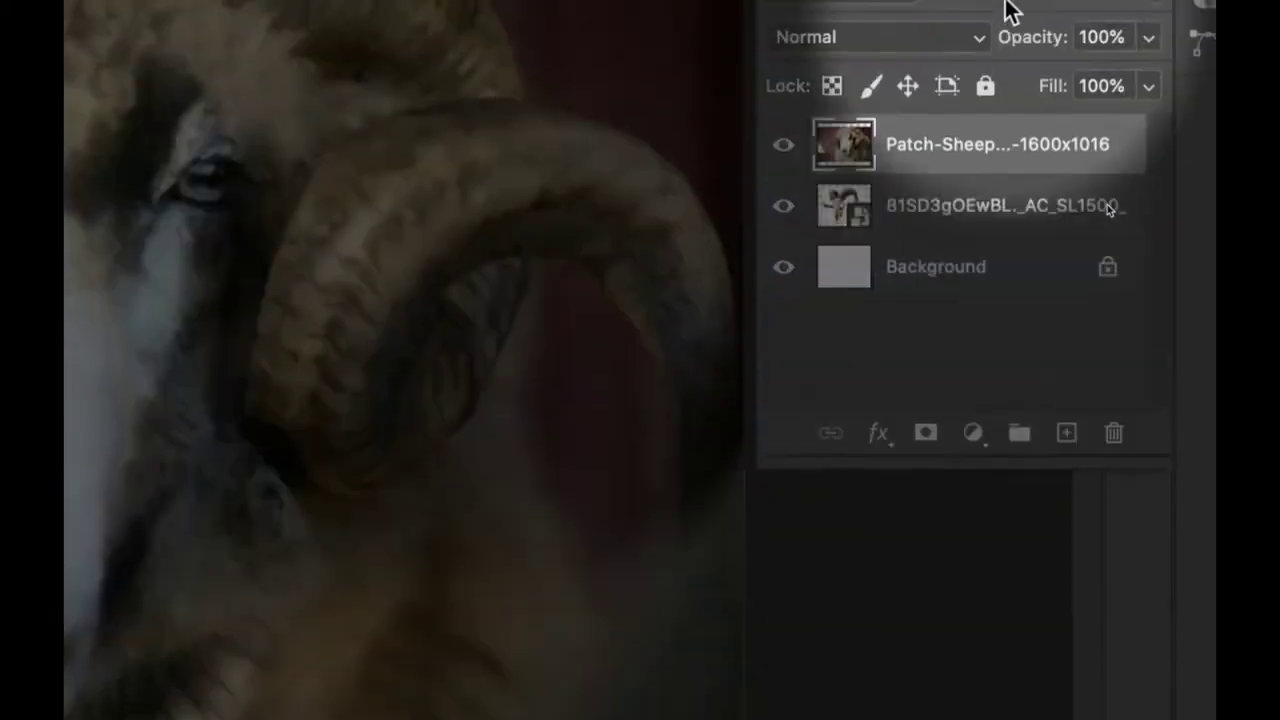
right_click(970, 85)
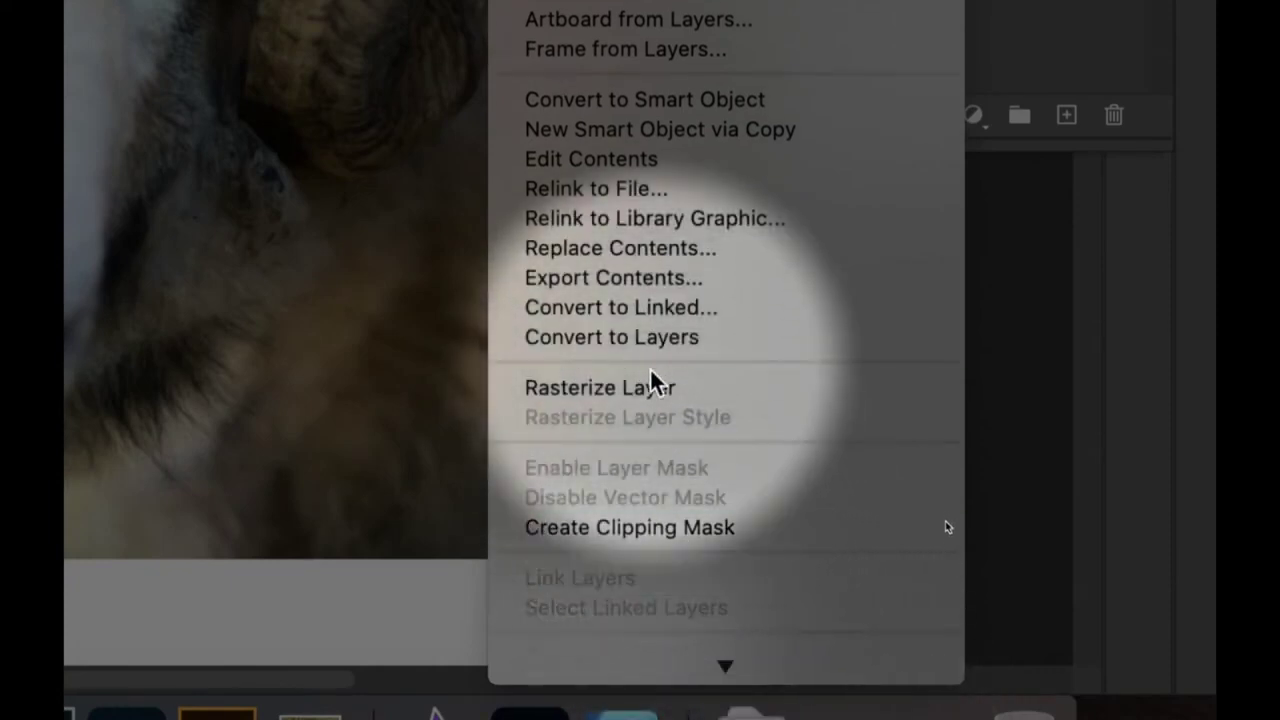
click(640, 387)
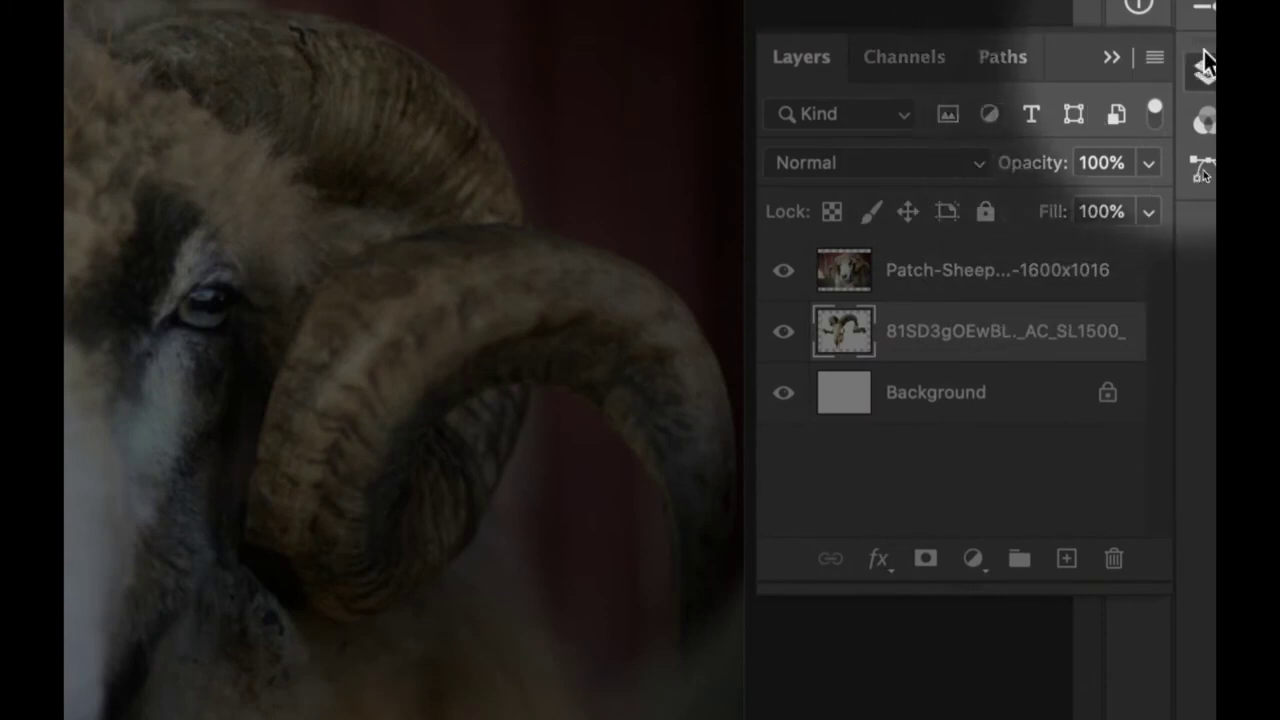
Hide the Patch-Sheep and 81SD3gOEwBL image layers so only the white Background shows
click(1205, 70)
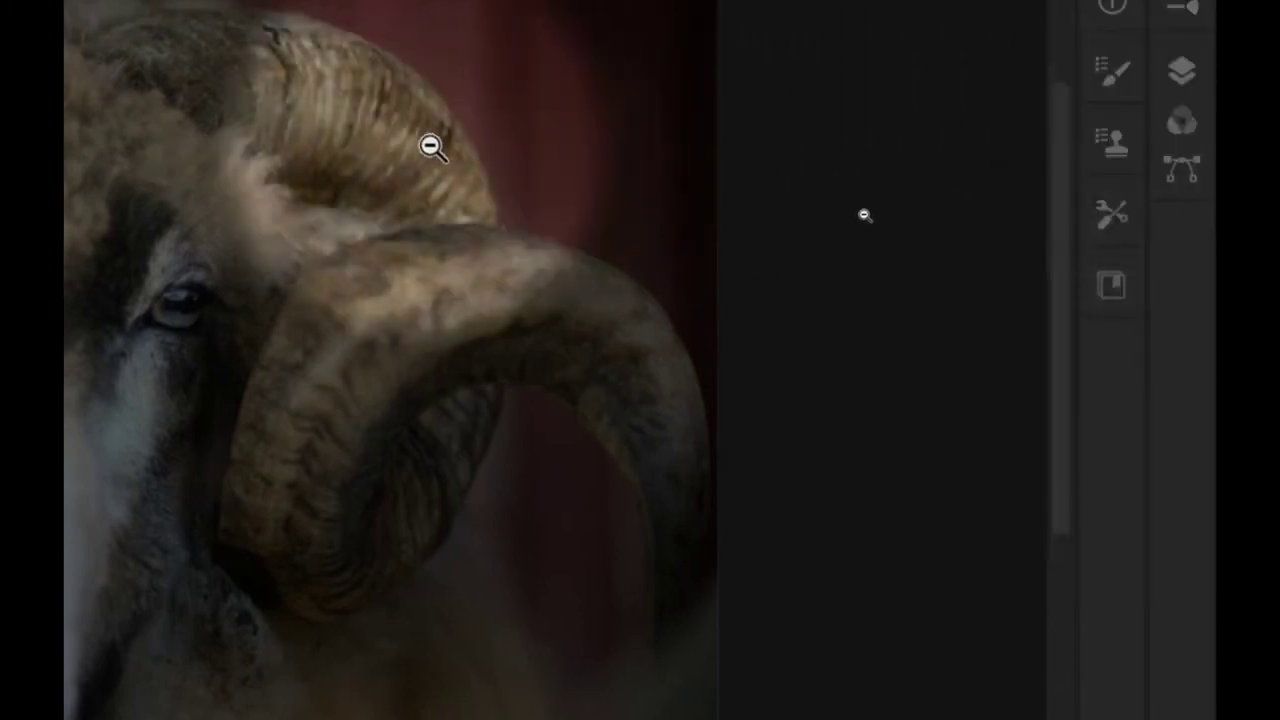
click(1182, 70)
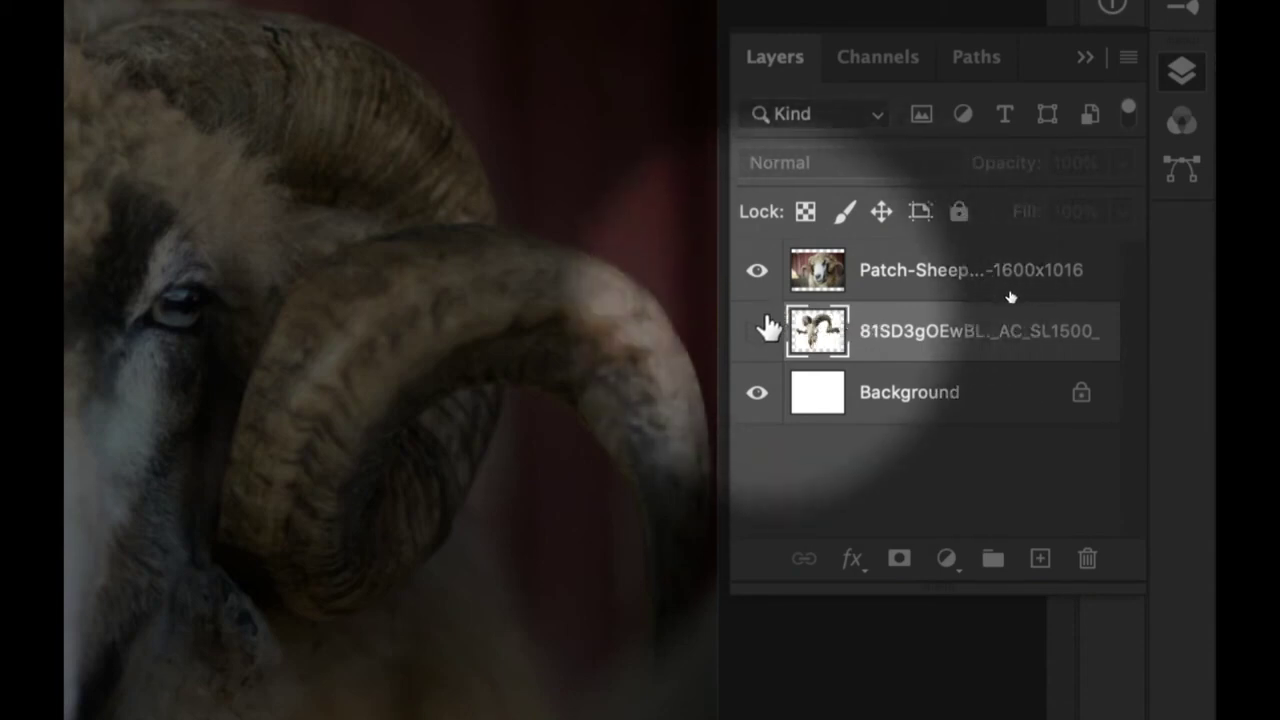
click(757, 270)
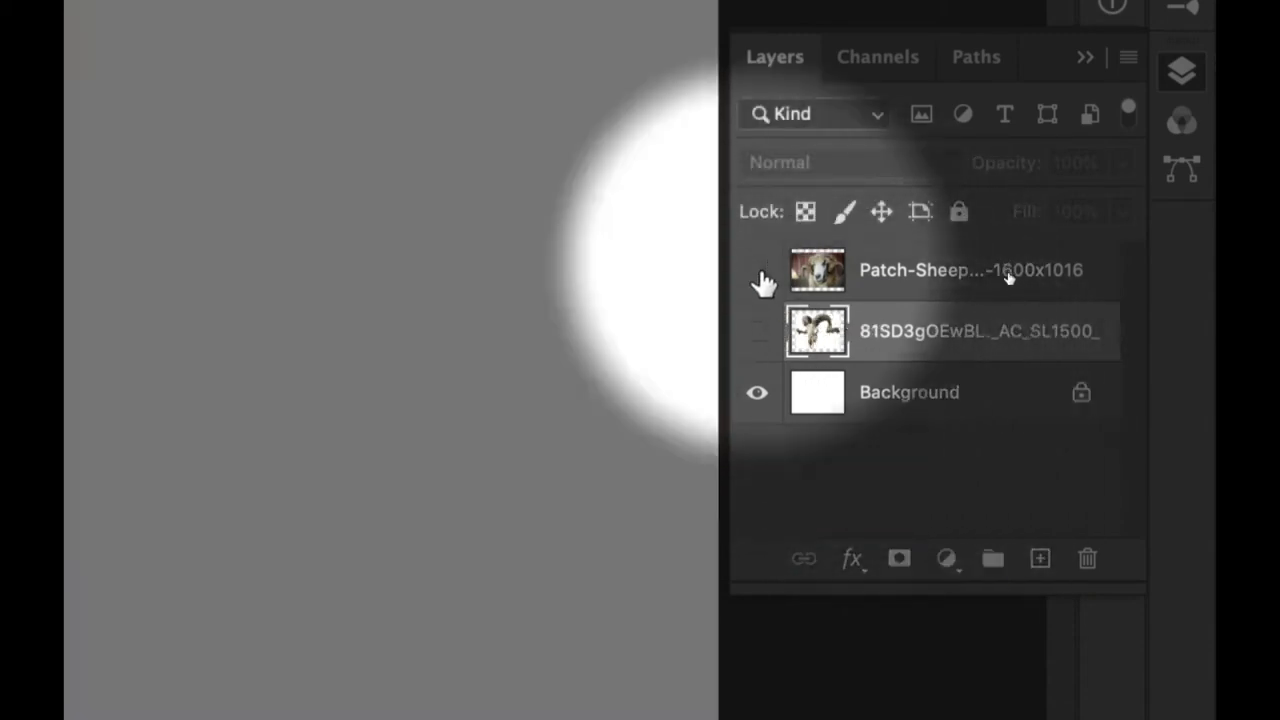
Add a new layer directly above Background, below both image layers, and fill it with the purple foreground color
click(1040, 558)
drag(909, 358, 905, 425)
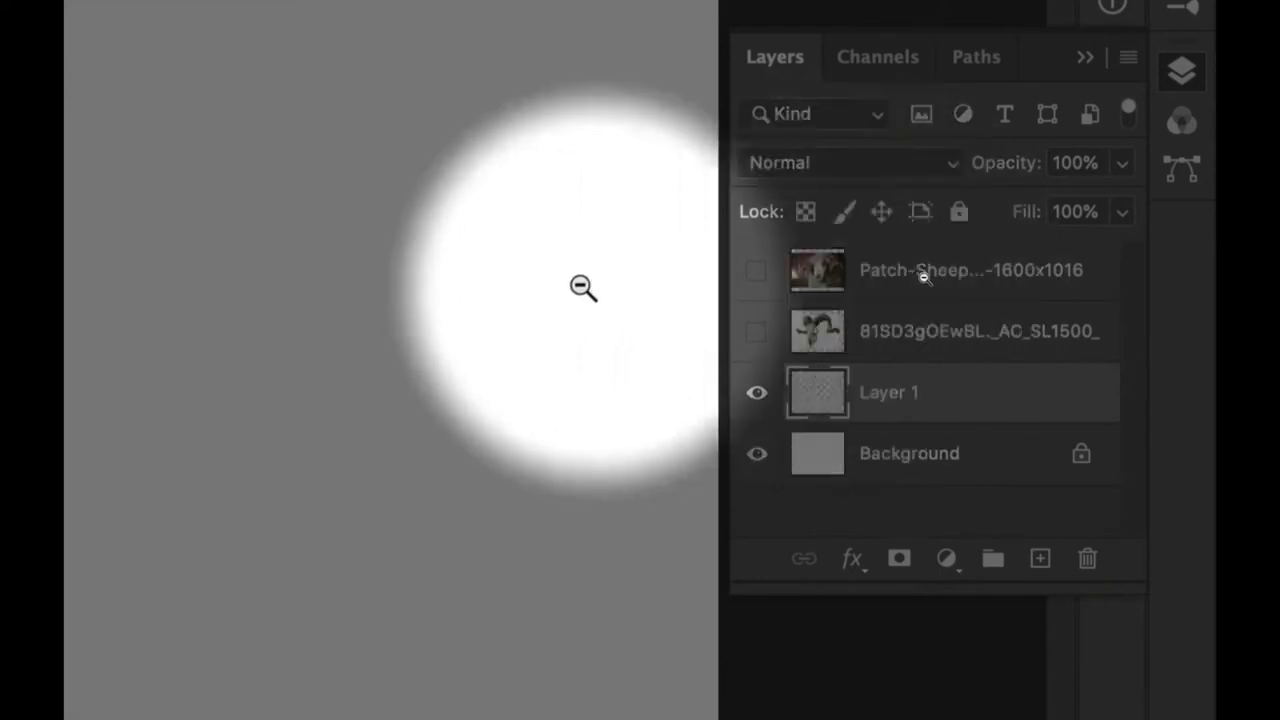
click(583, 286)
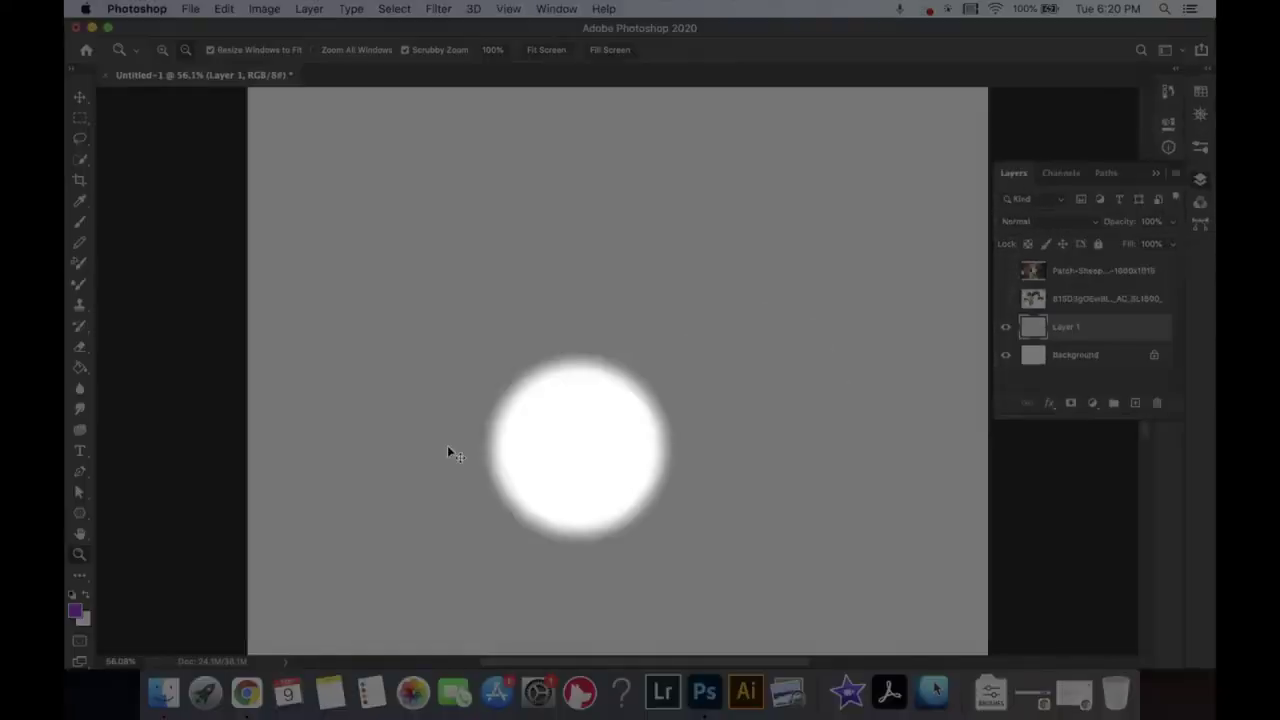
click(81, 369)
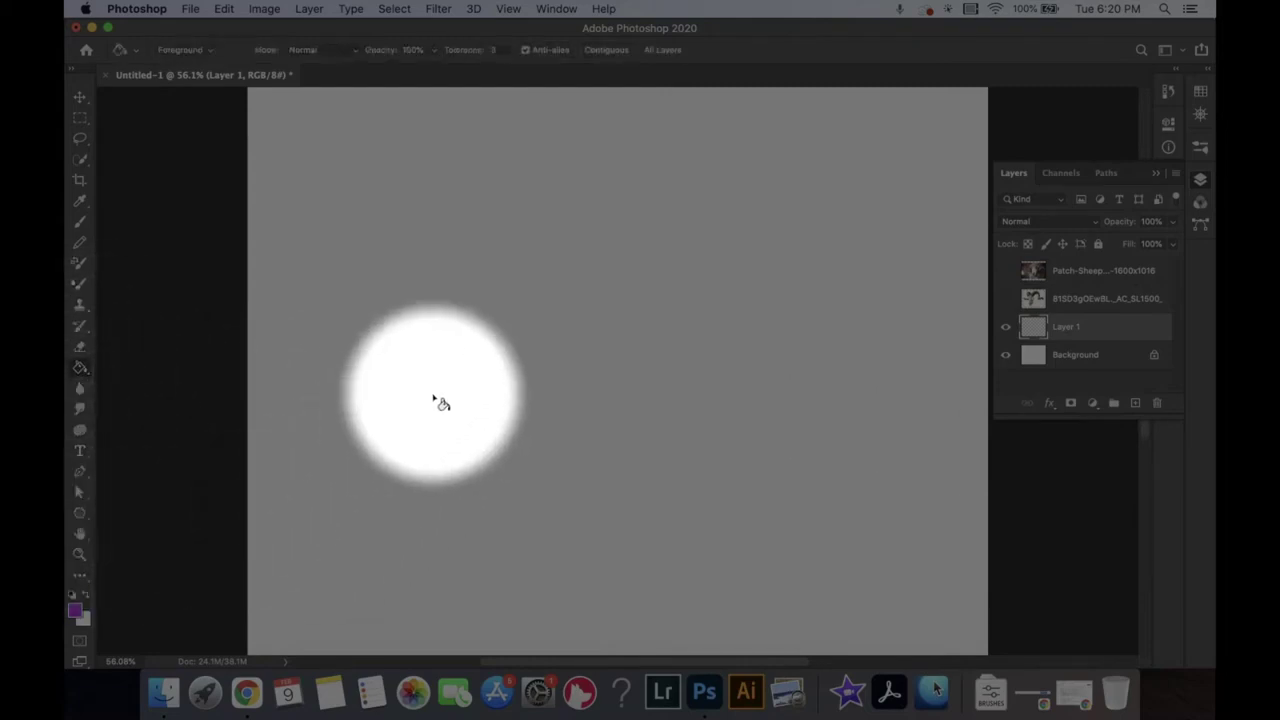
click(433, 396)
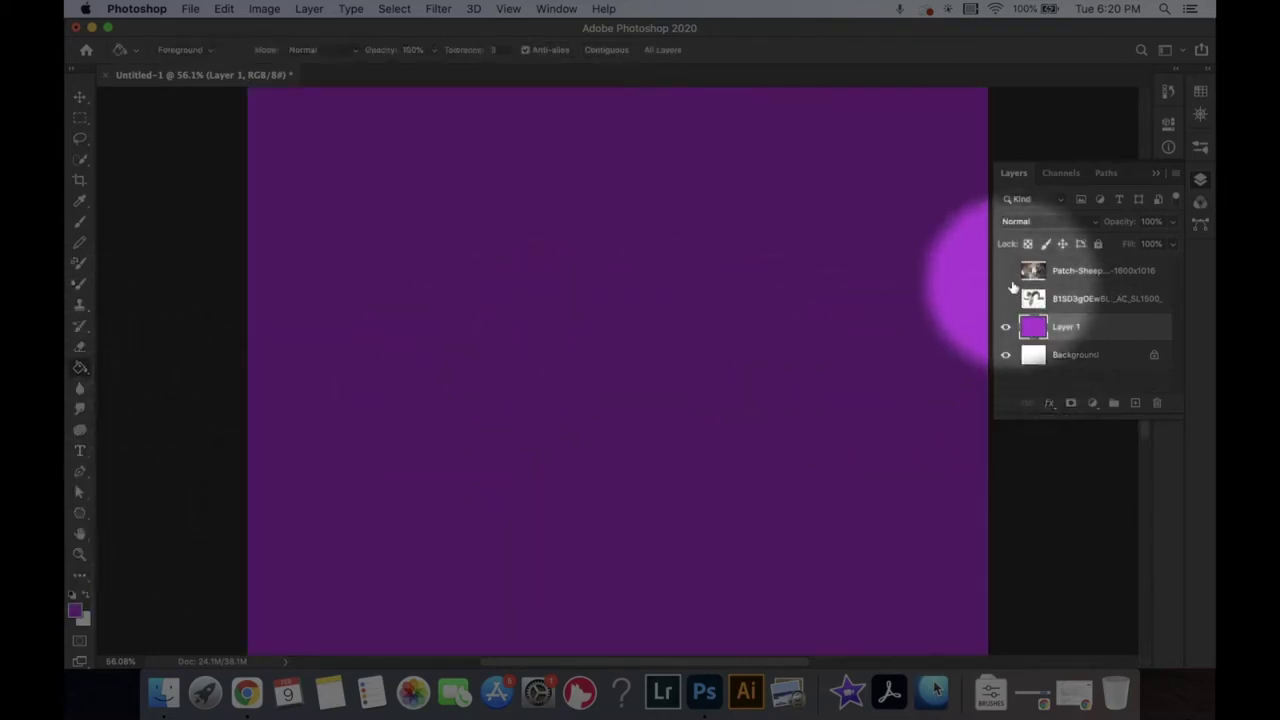
Show the Patch-Sheep photo layer again and switch to the Magic Wand tool
click(1005, 270)
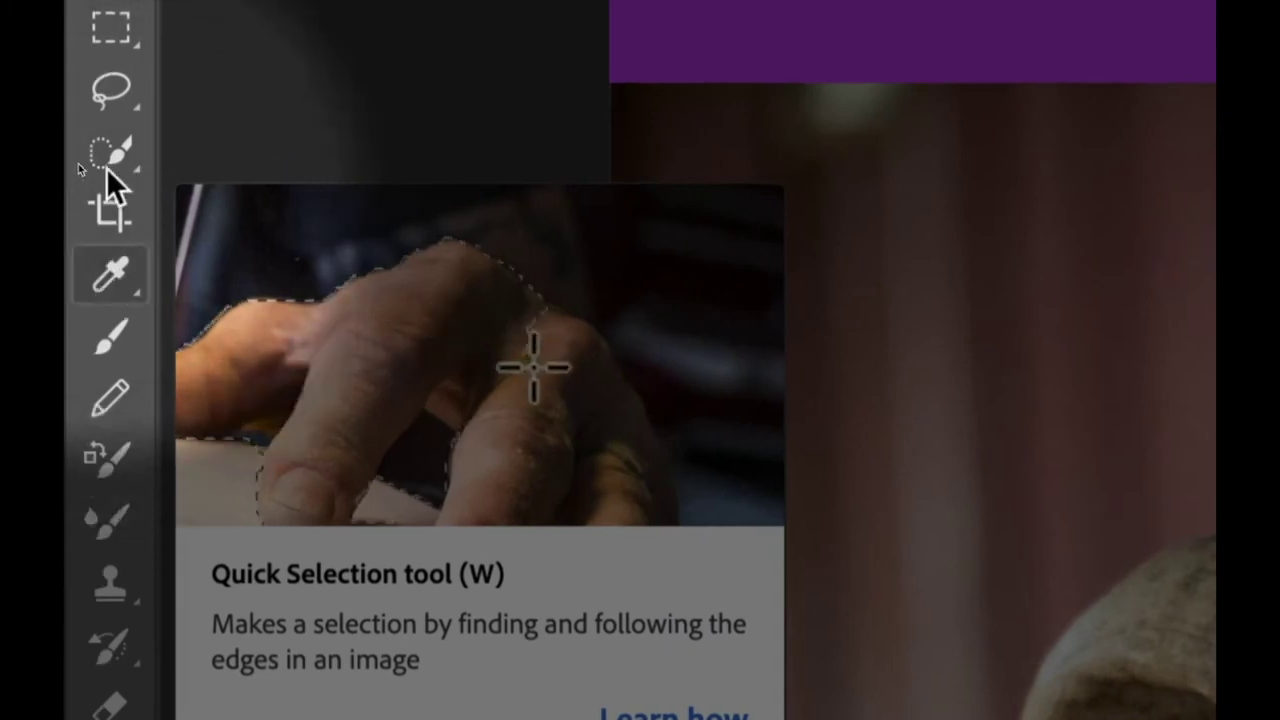
right_click(125, 156)
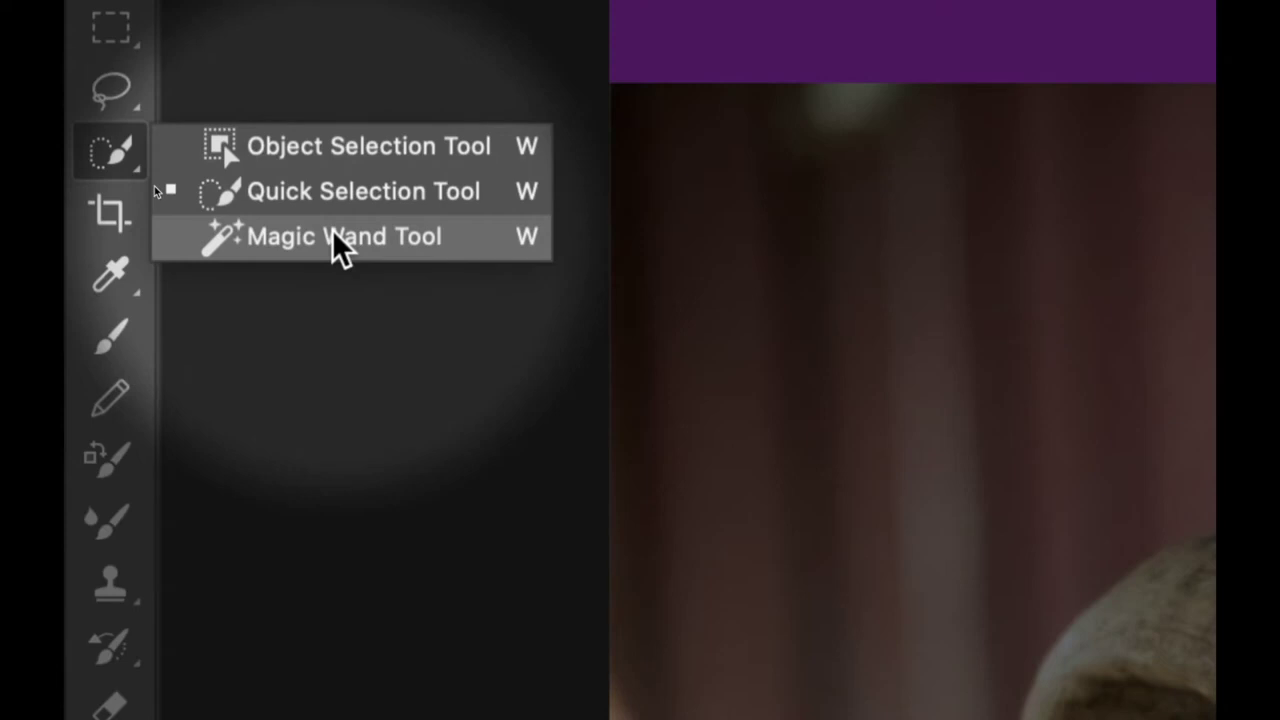
click(333, 236)
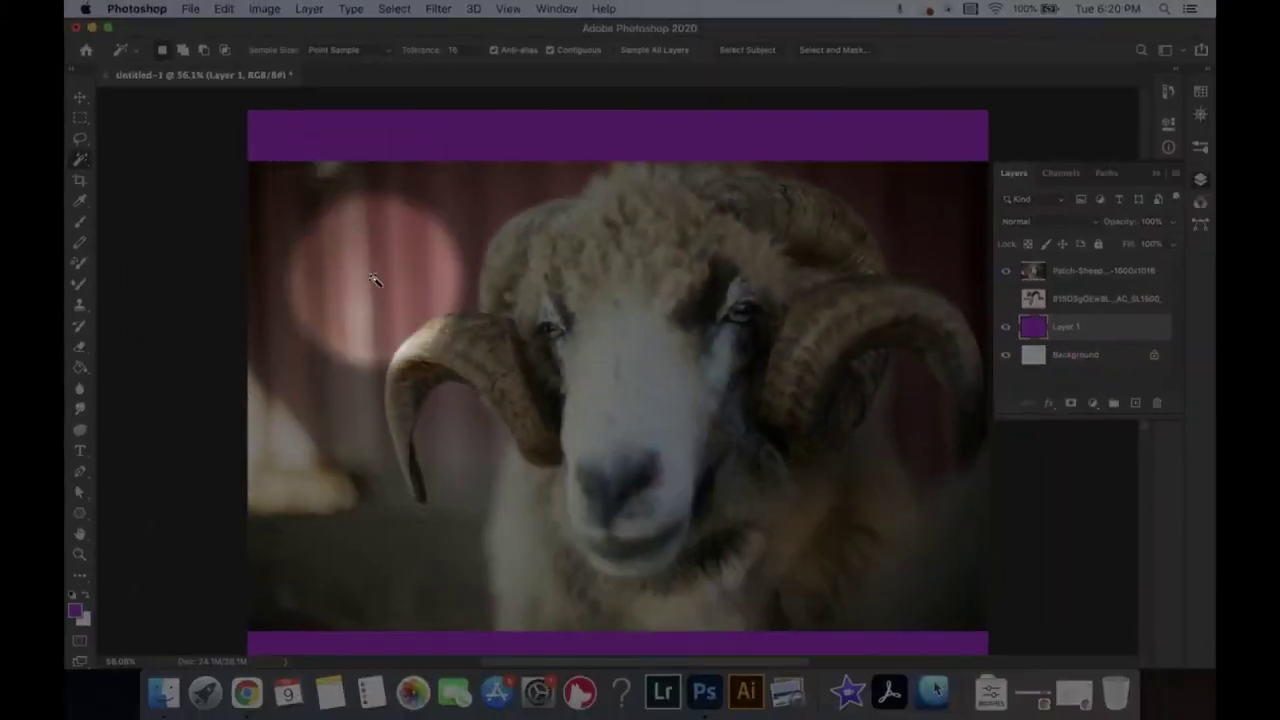
key(super+a)
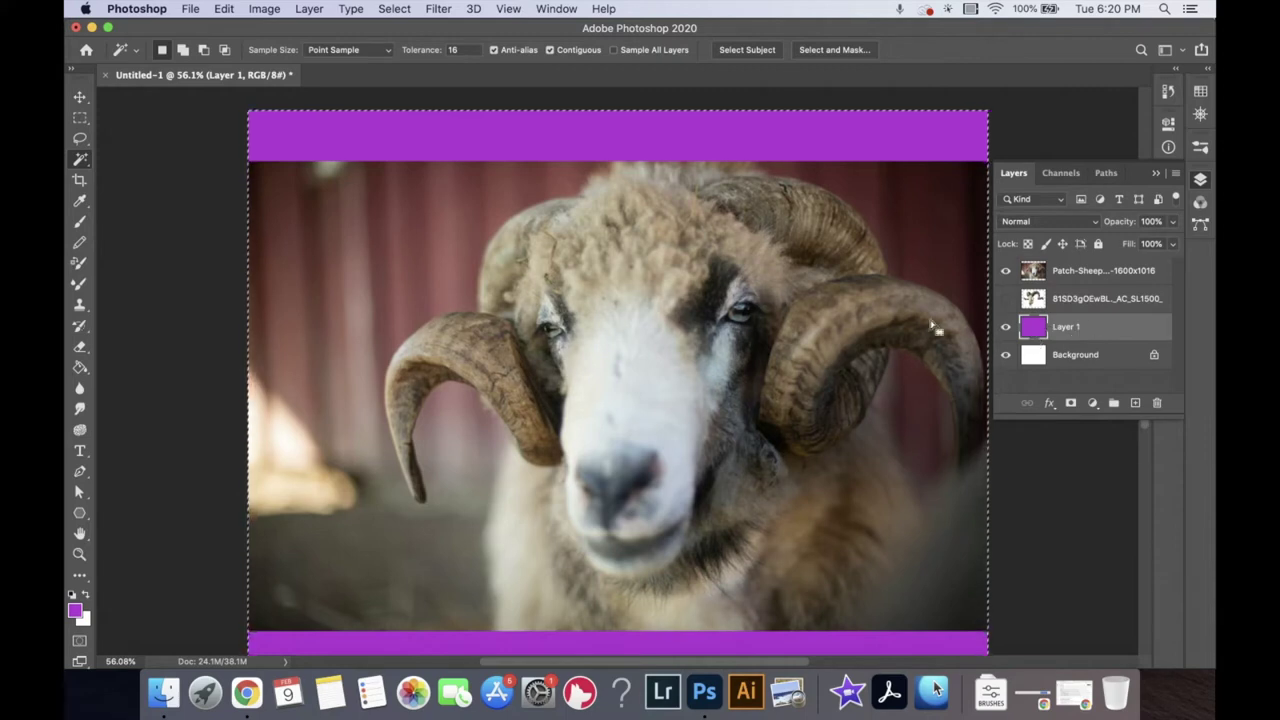
click(380, 9)
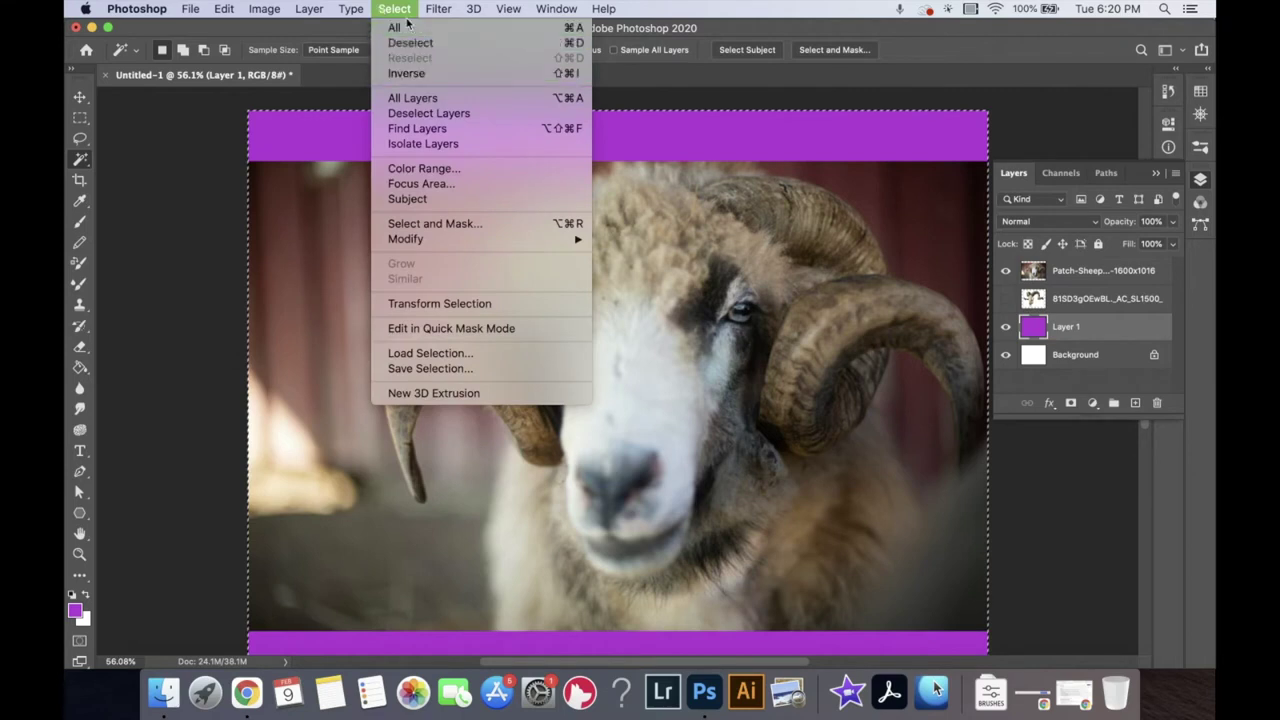
click(410, 42)
Make the Patch-Sheep layer active and sample different parts of the red backdrop with the Magic Wand in New Selection mode
click(1088, 273)
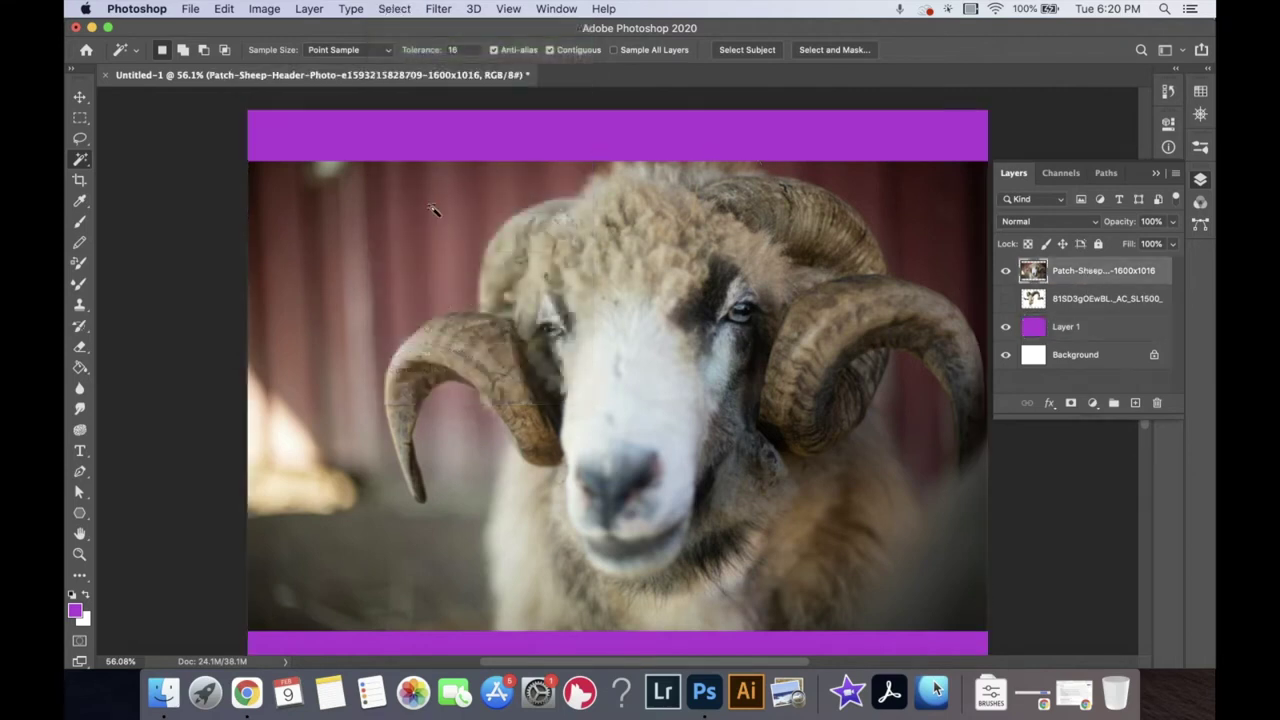
click(394, 257)
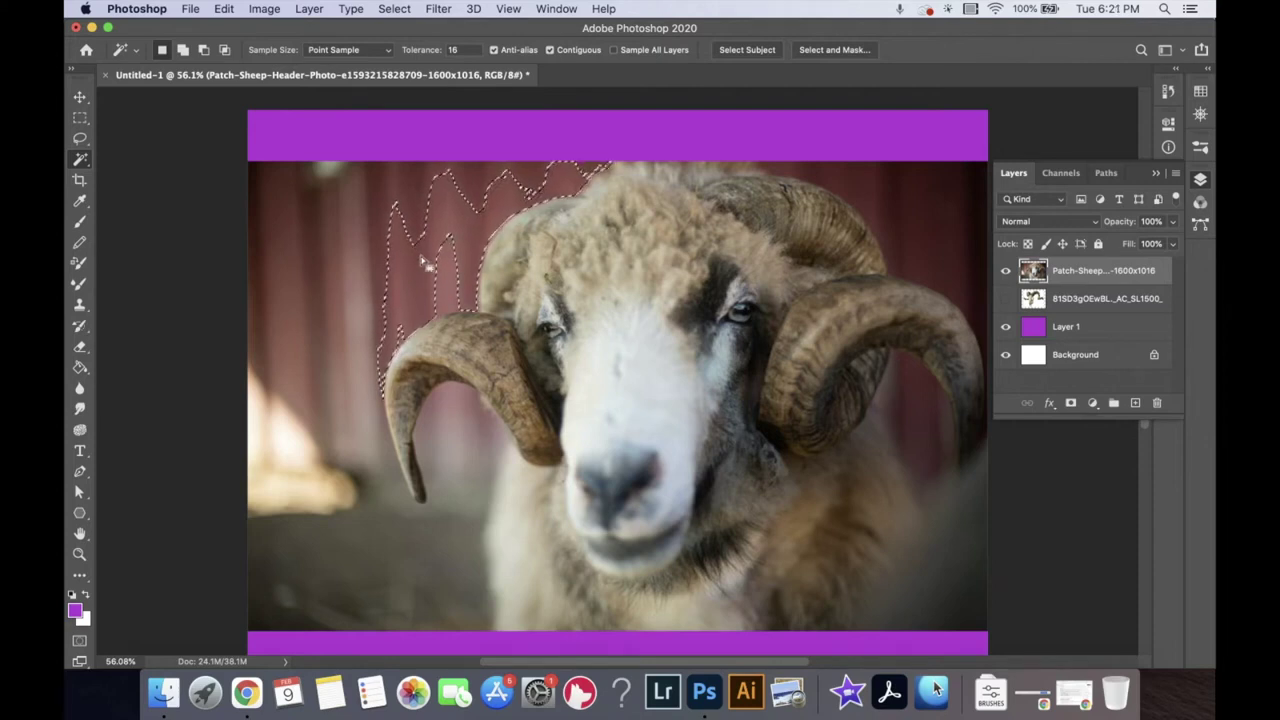
key(z)
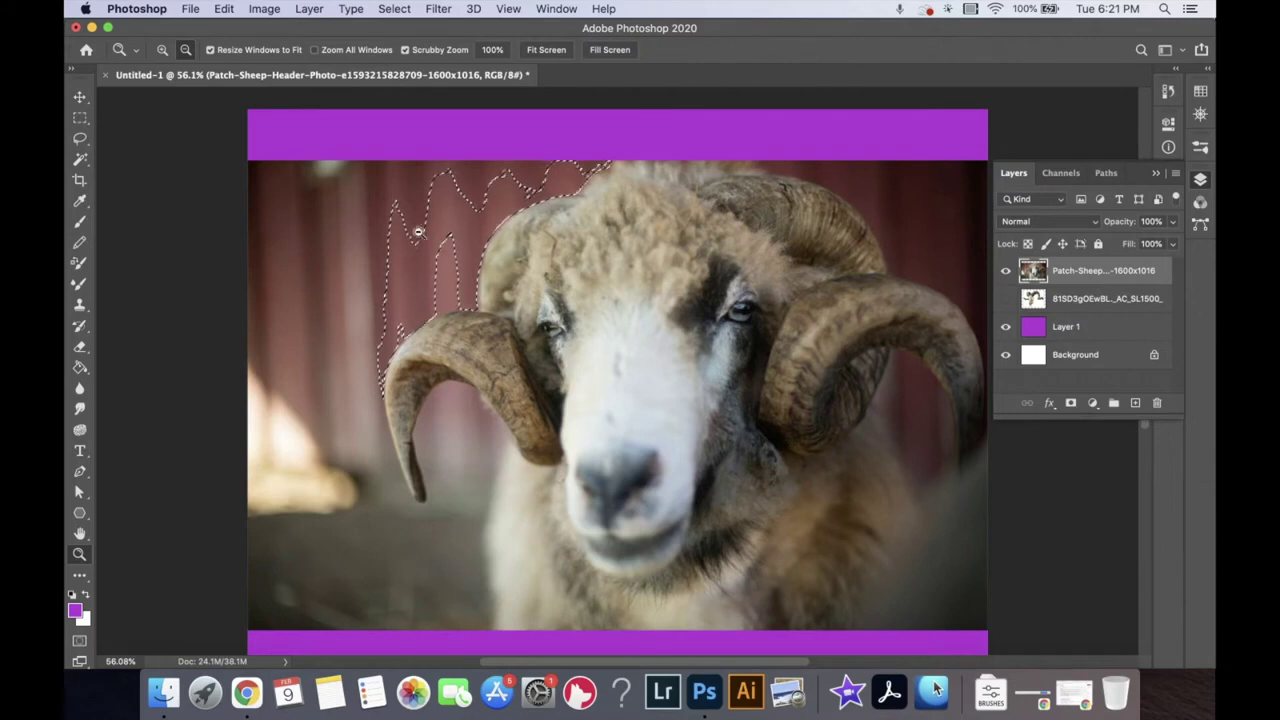
key(w)
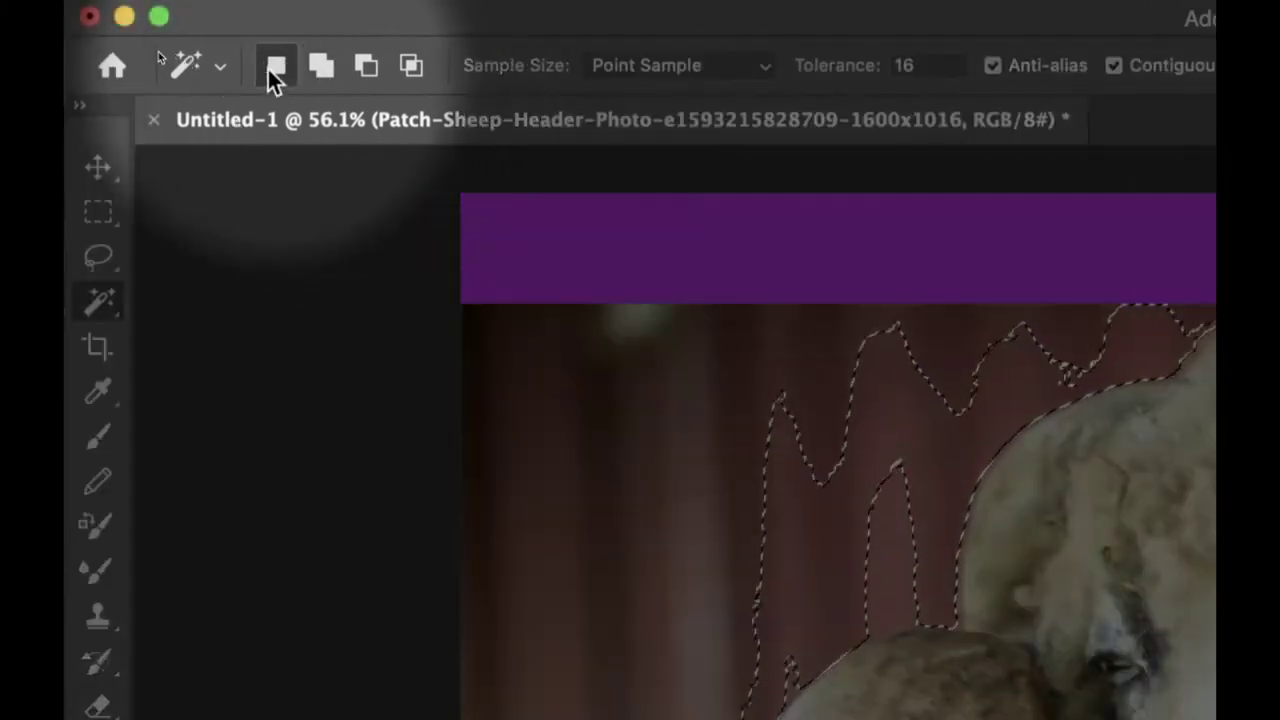
click(625, 386)
click(860, 410)
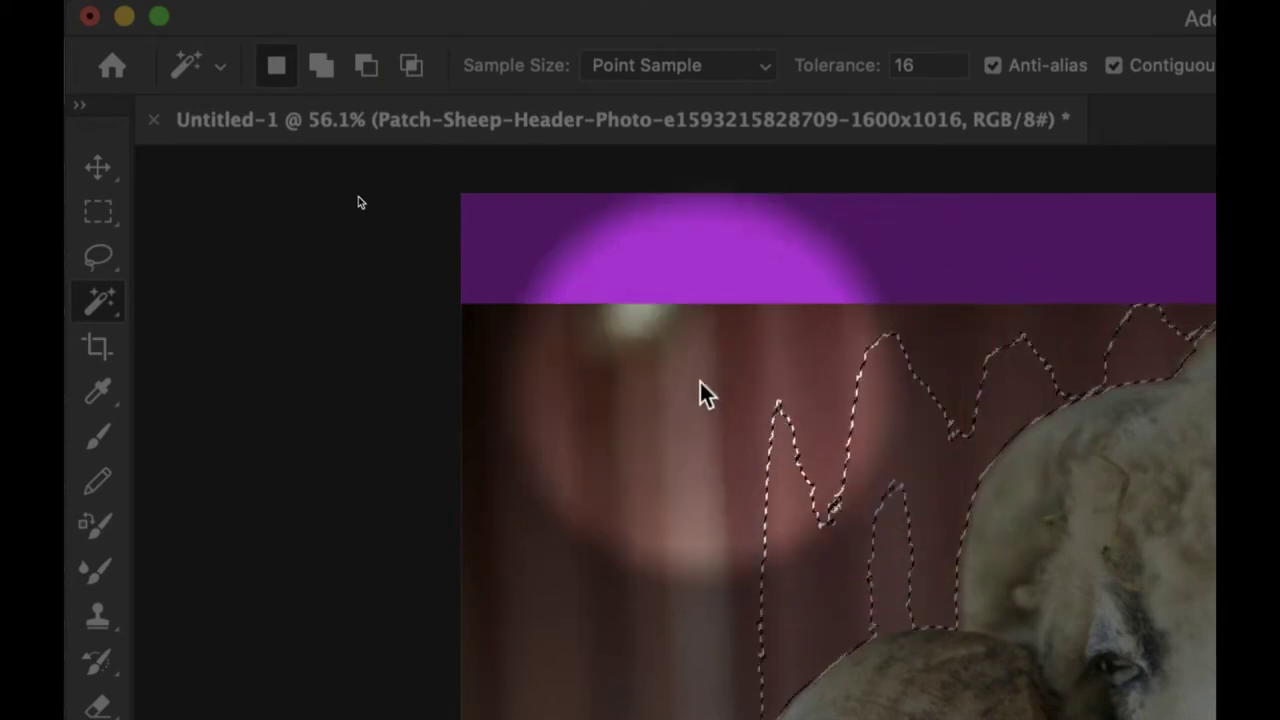
click(740, 370)
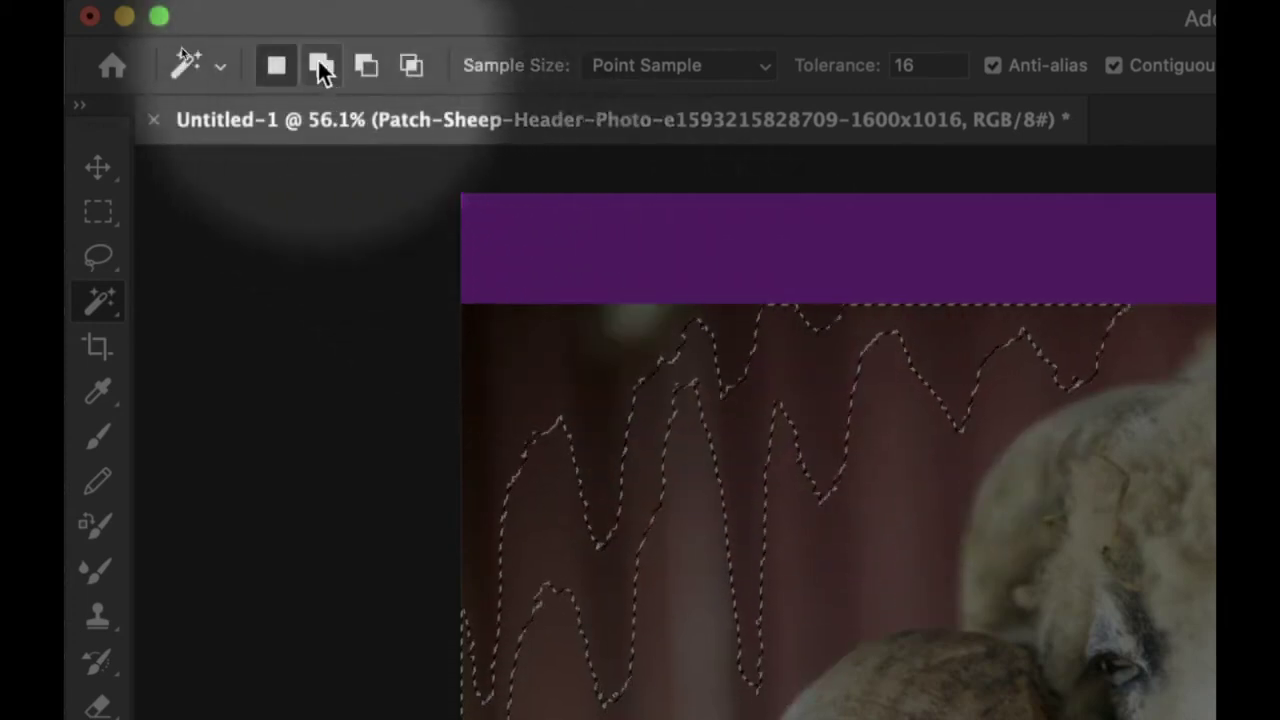
Add more of the upper backdrop to the wand selection, and subtract some of the red stripes from it
click(322, 65)
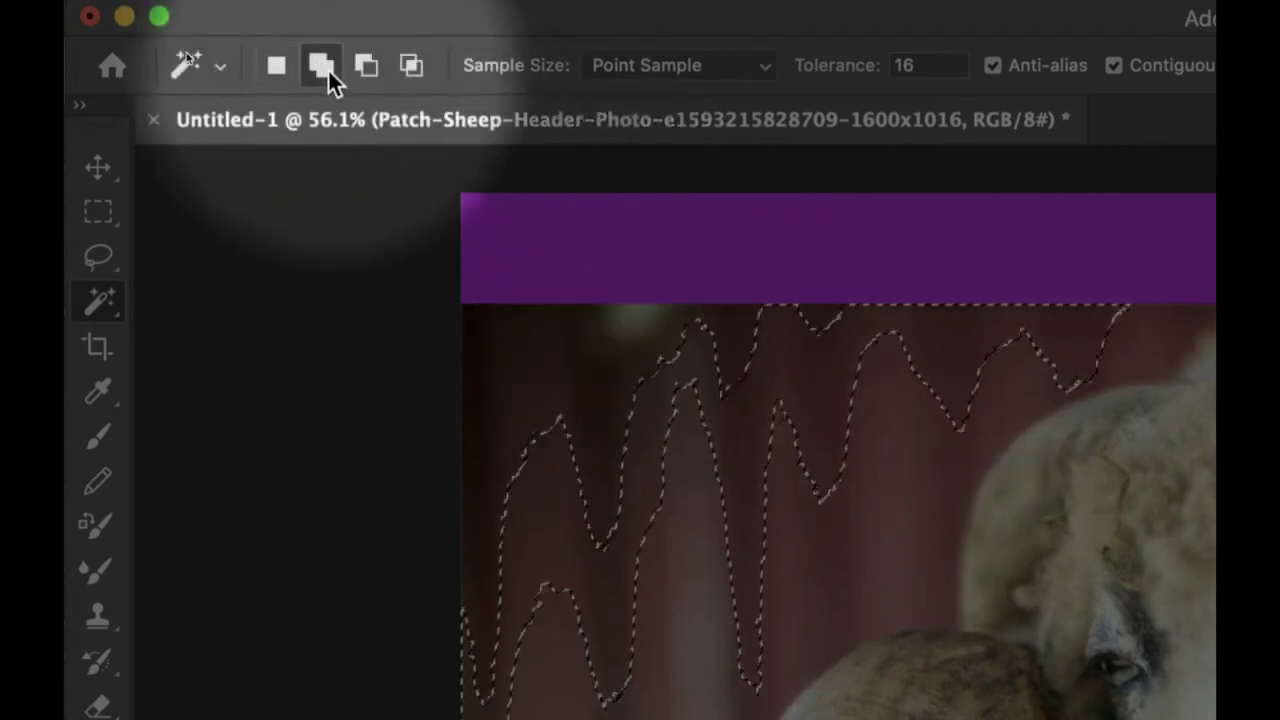
click(651, 340)
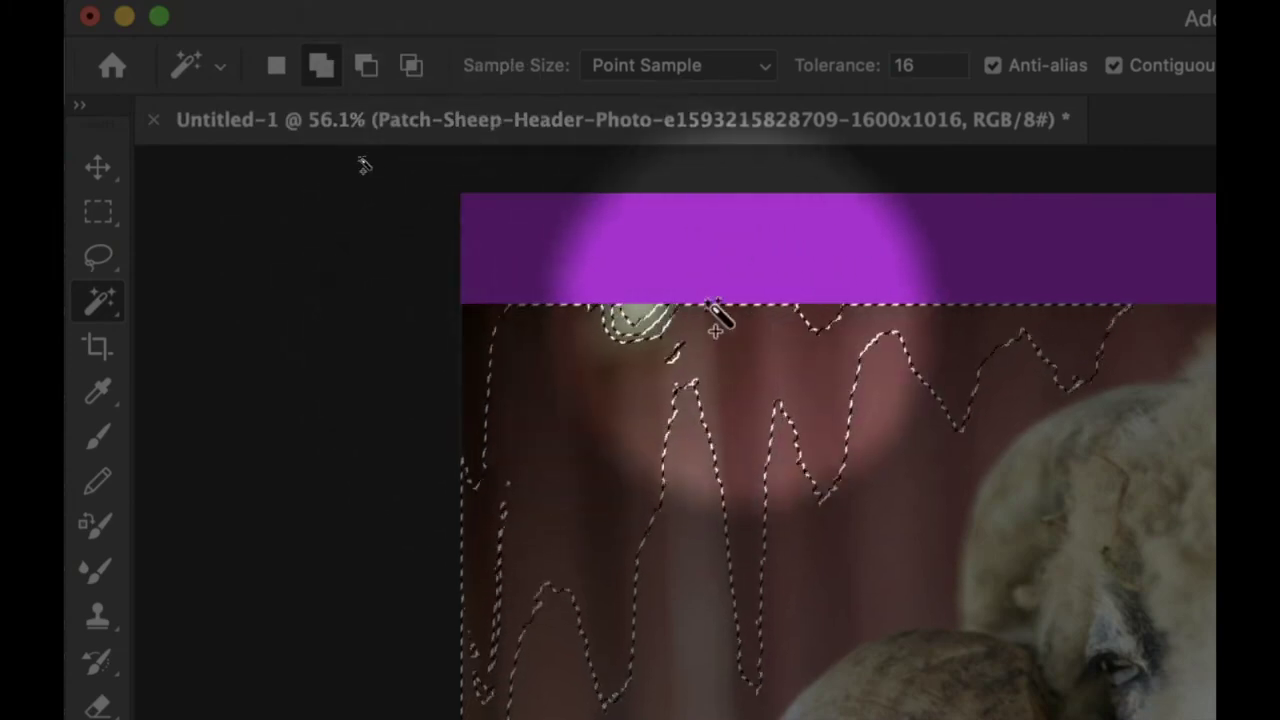
click(368, 77)
click(554, 463)
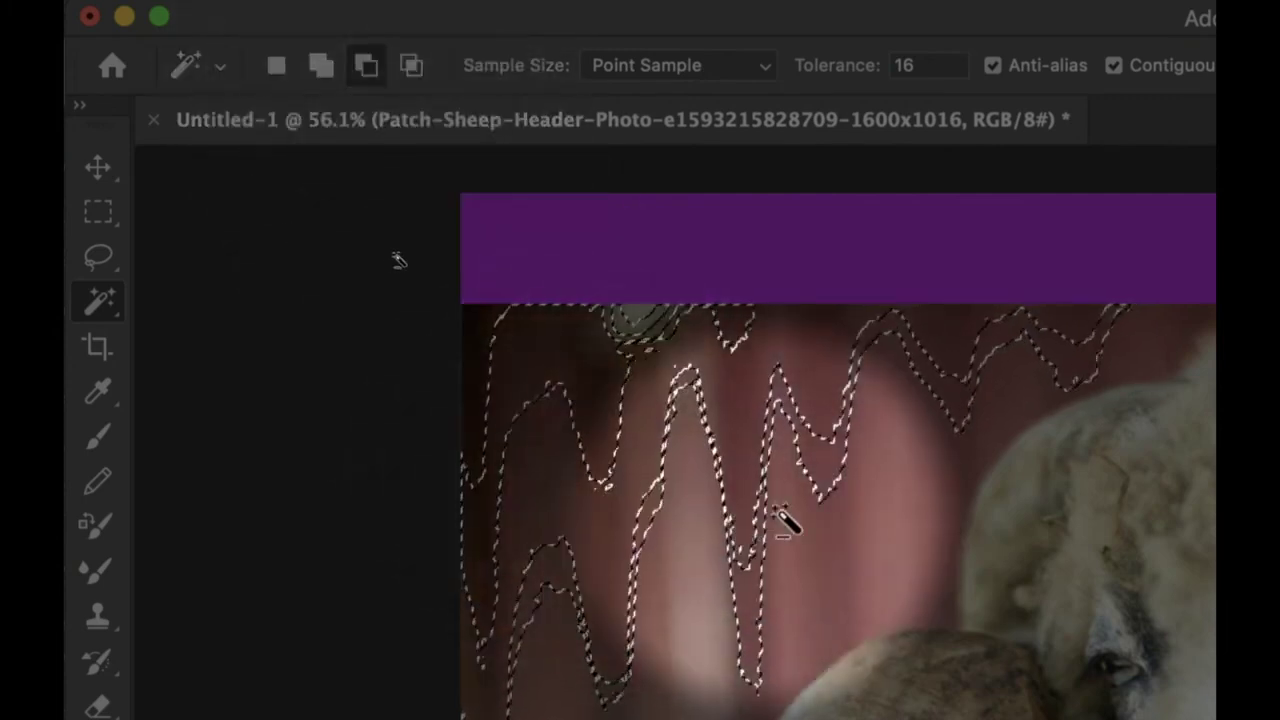
click(690, 388)
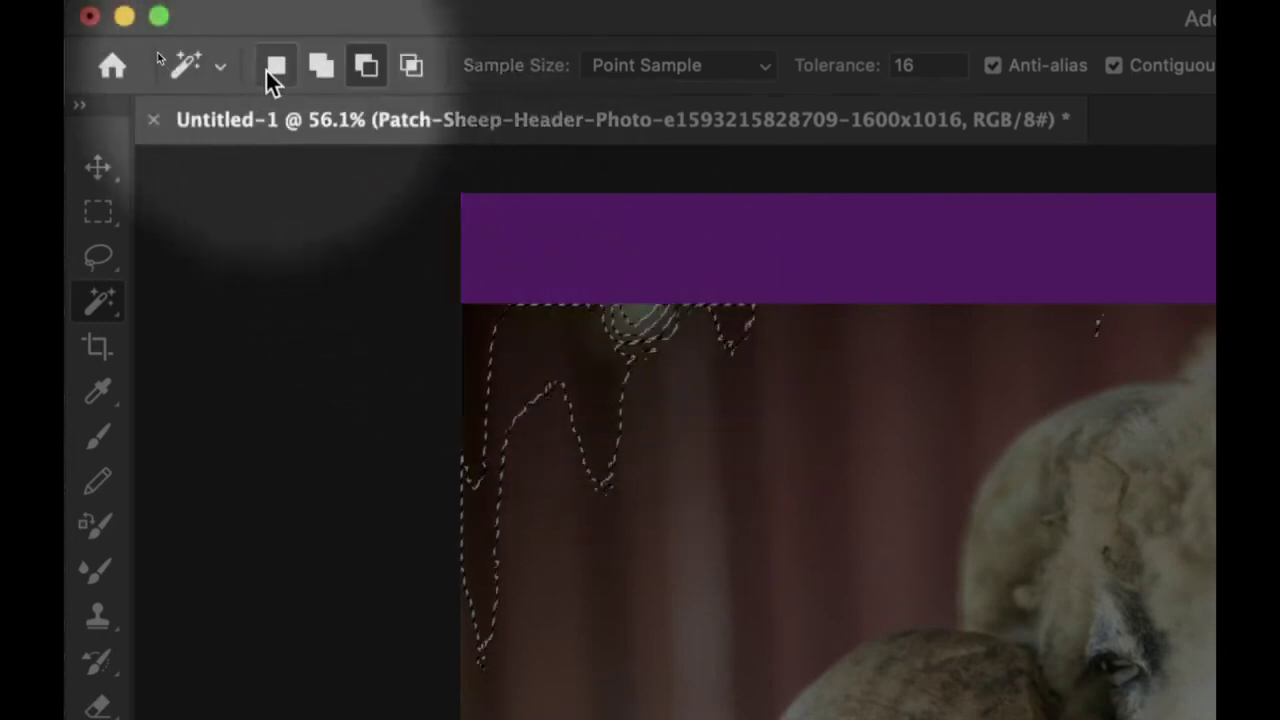
Make a new wand selection of the red backdrop, temporarily add and subtract areas without changing the selection mode, and deselect
click(274, 68)
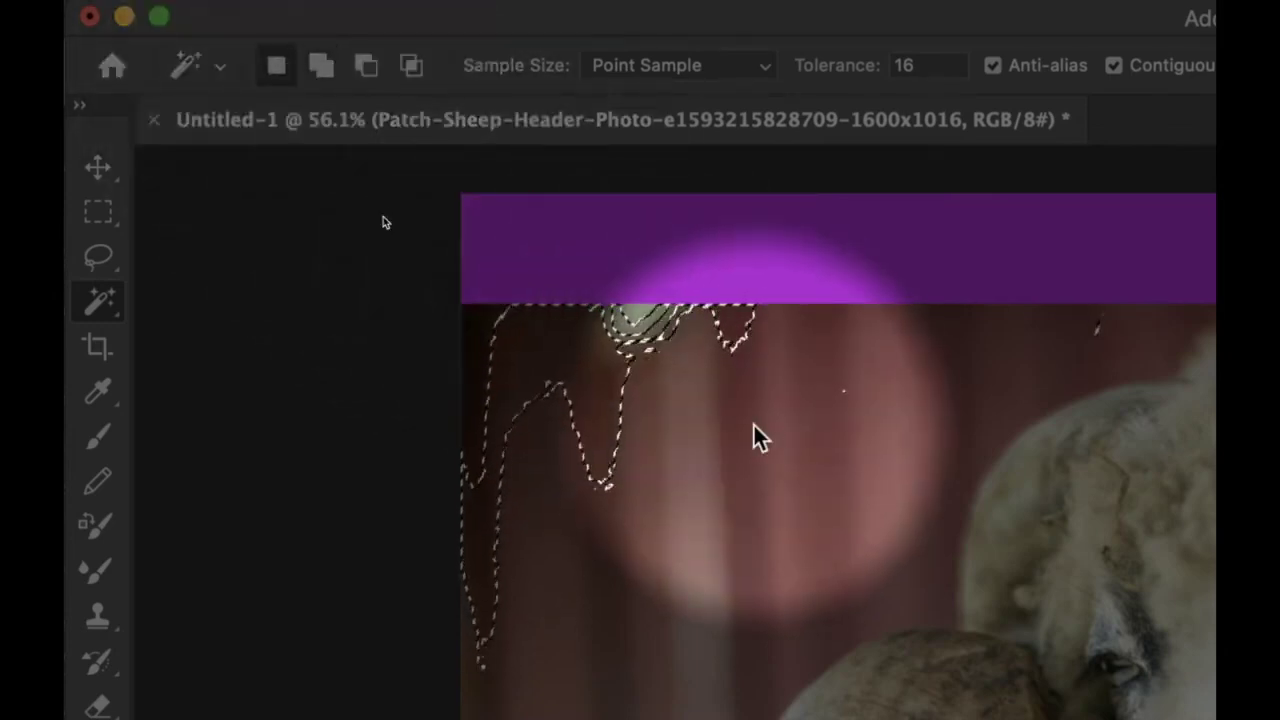
click(755, 437)
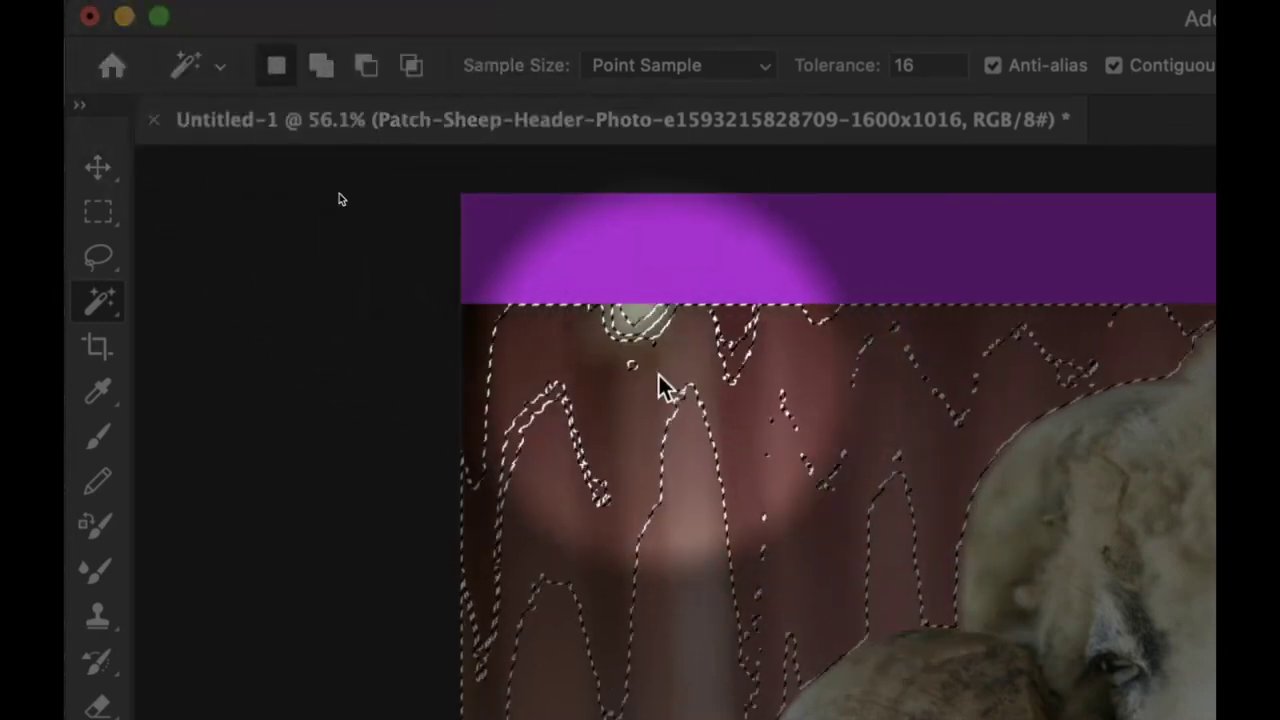
shift+click(750, 465)
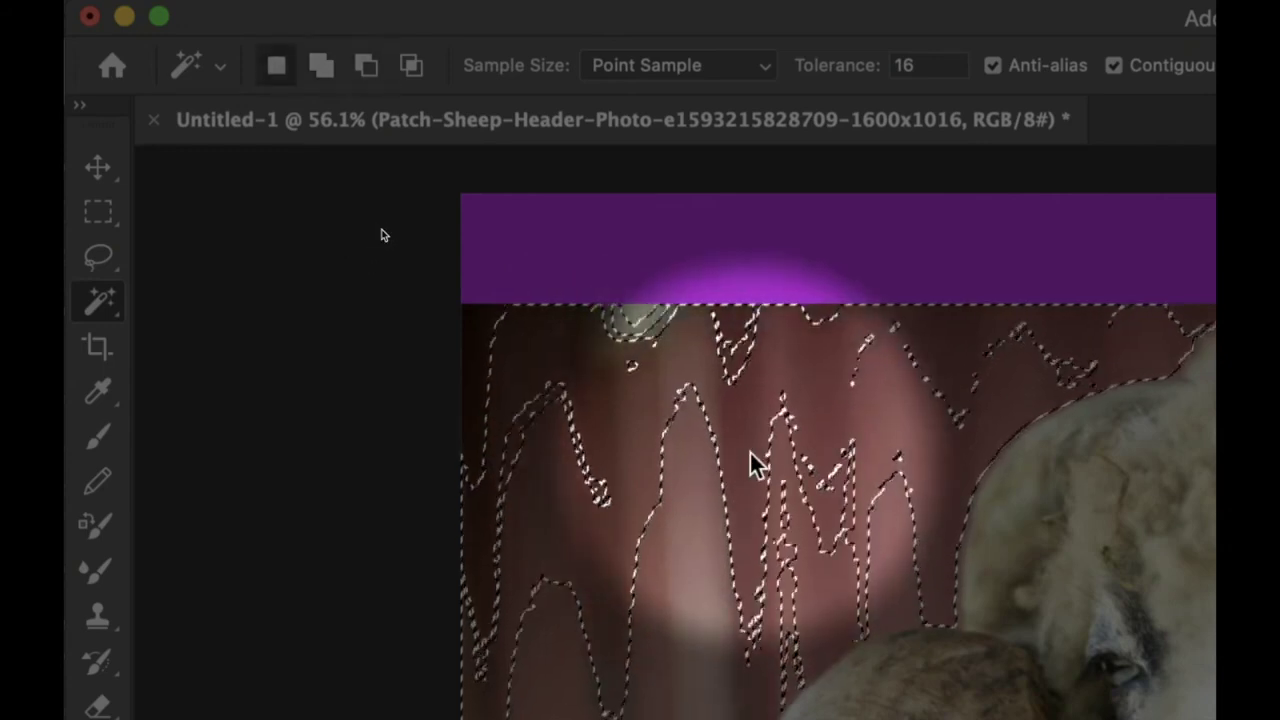
click(763, 423)
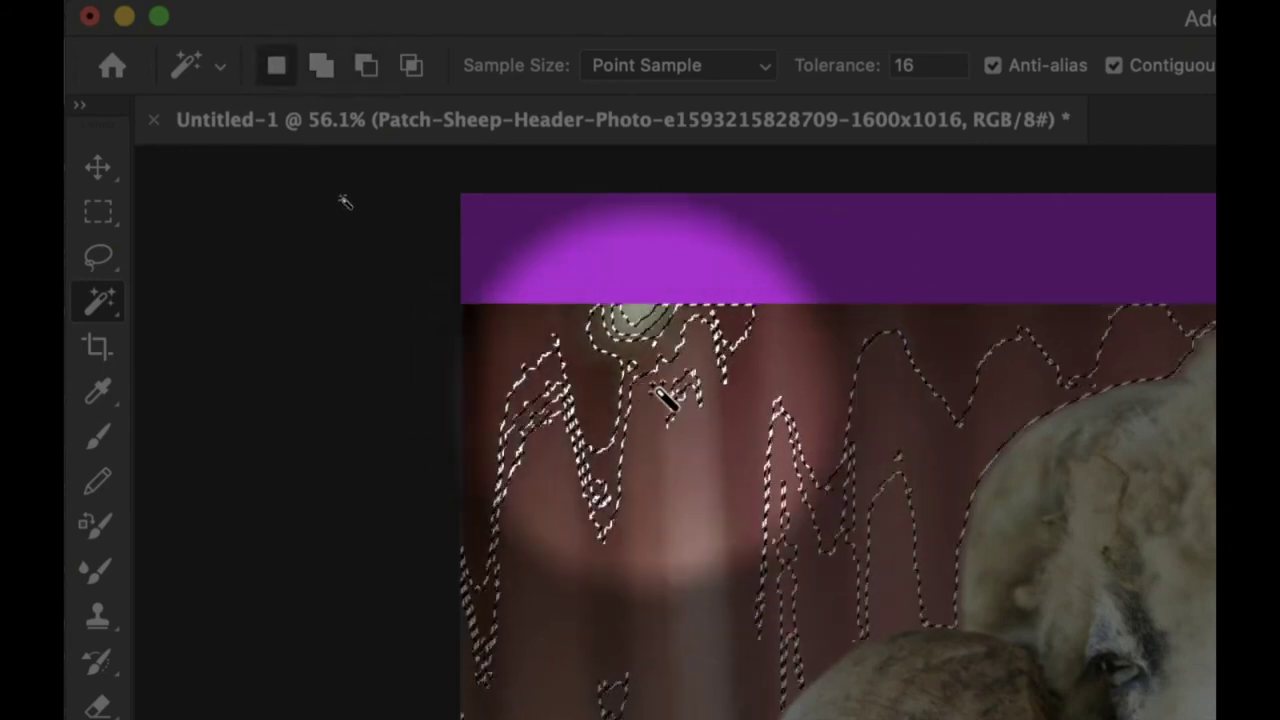
key(super+d)
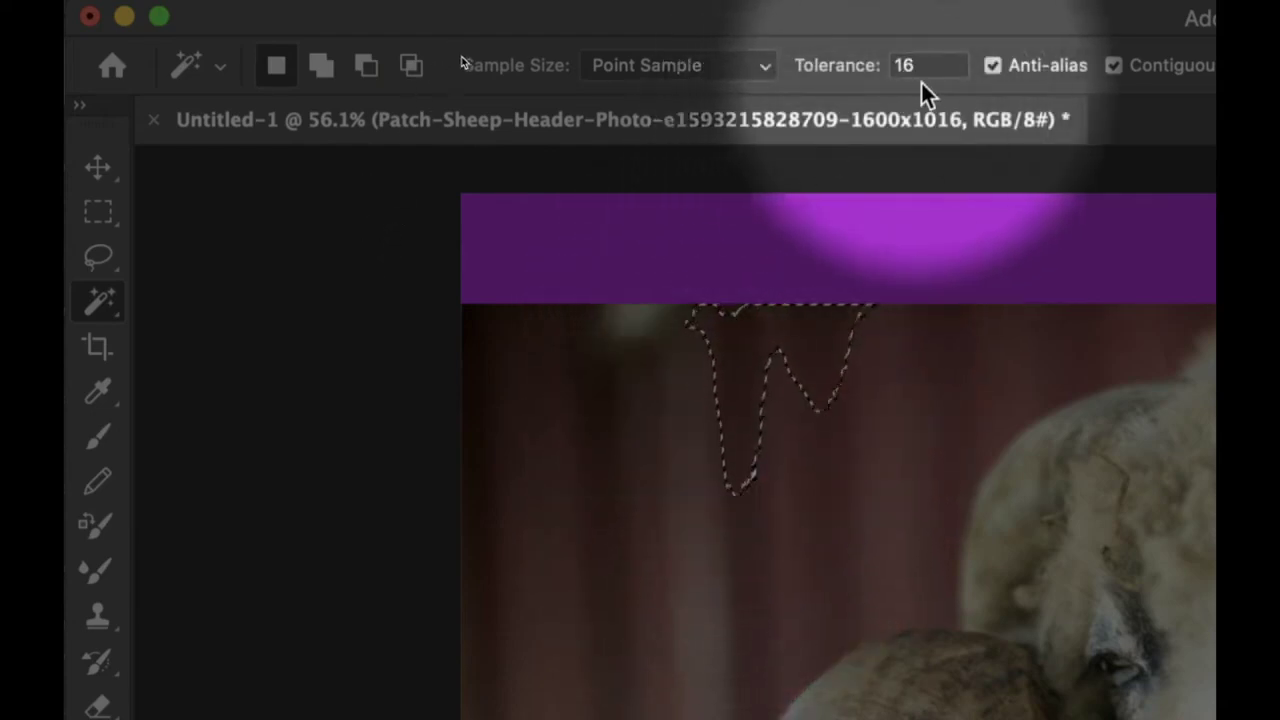
Set the Magic Wand tolerance to 60 and sample the red backdrop near the photo's upper edge
click(858, 76)
text(6)
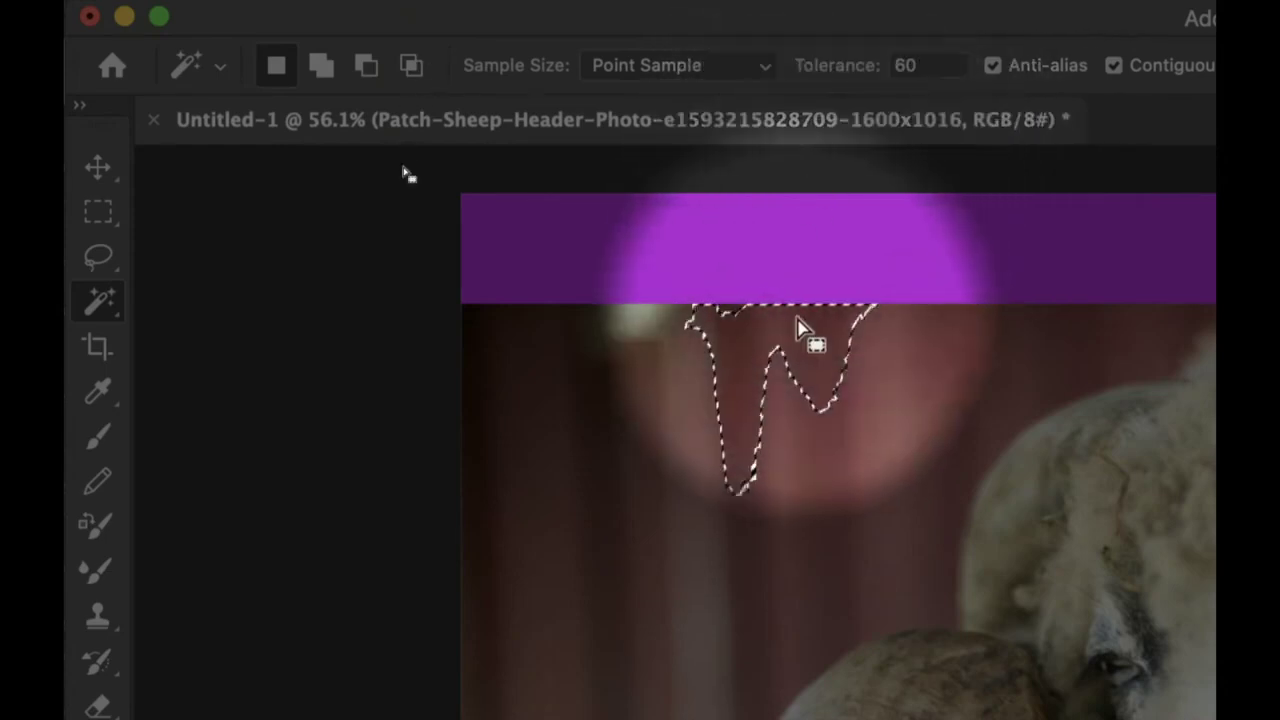
click(757, 355)
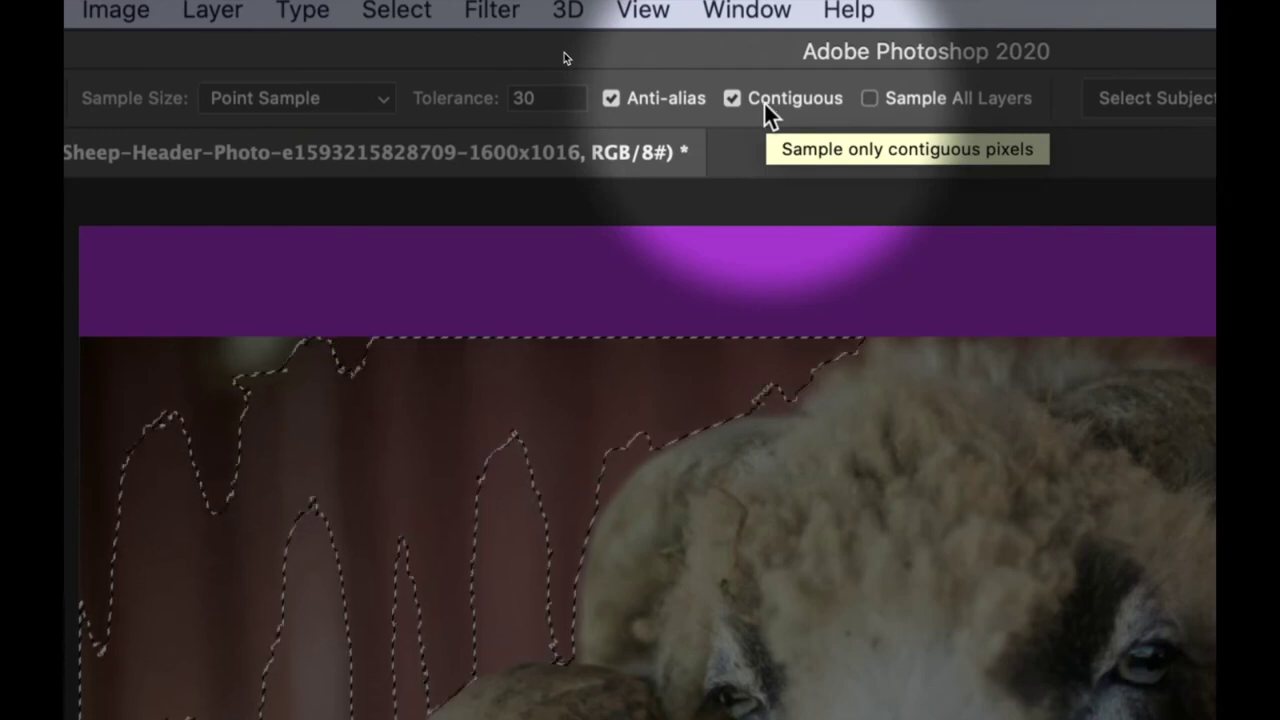
Turn off Contiguous for the Magic Wand and select matching red backdrop tones across the whole sheep photo
key(super+d)
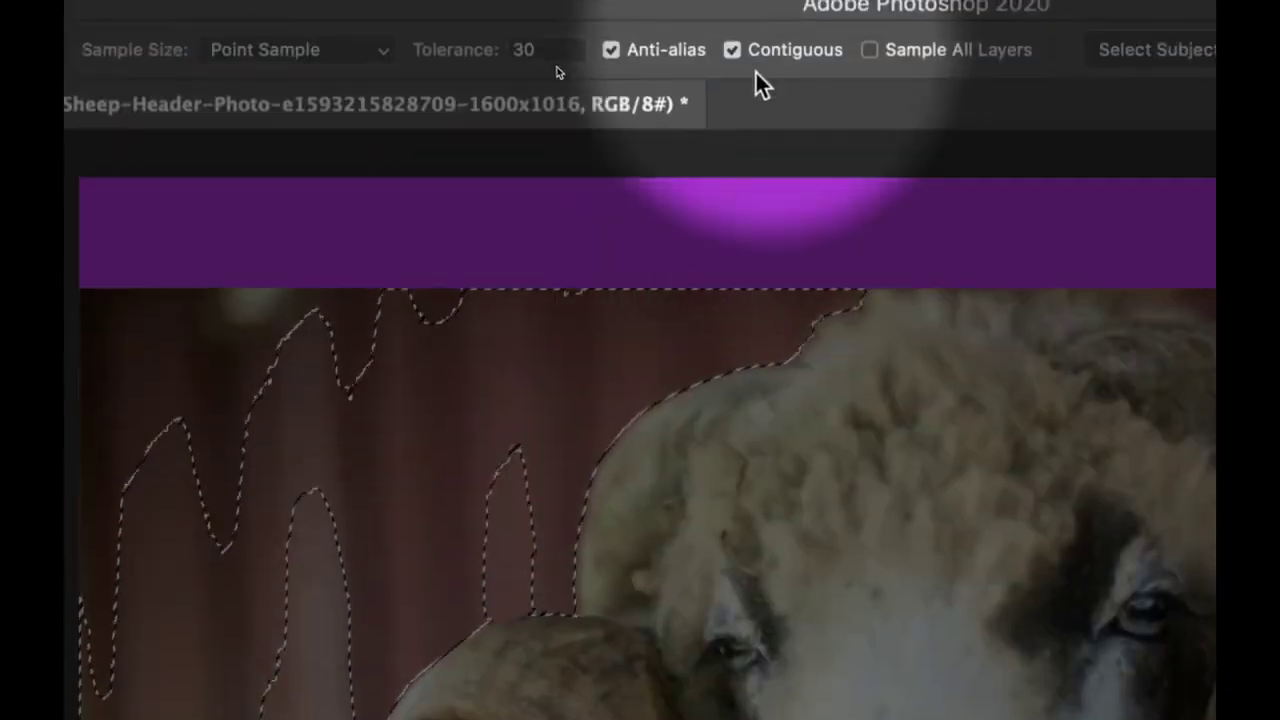
click(733, 46)
click(658, 268)
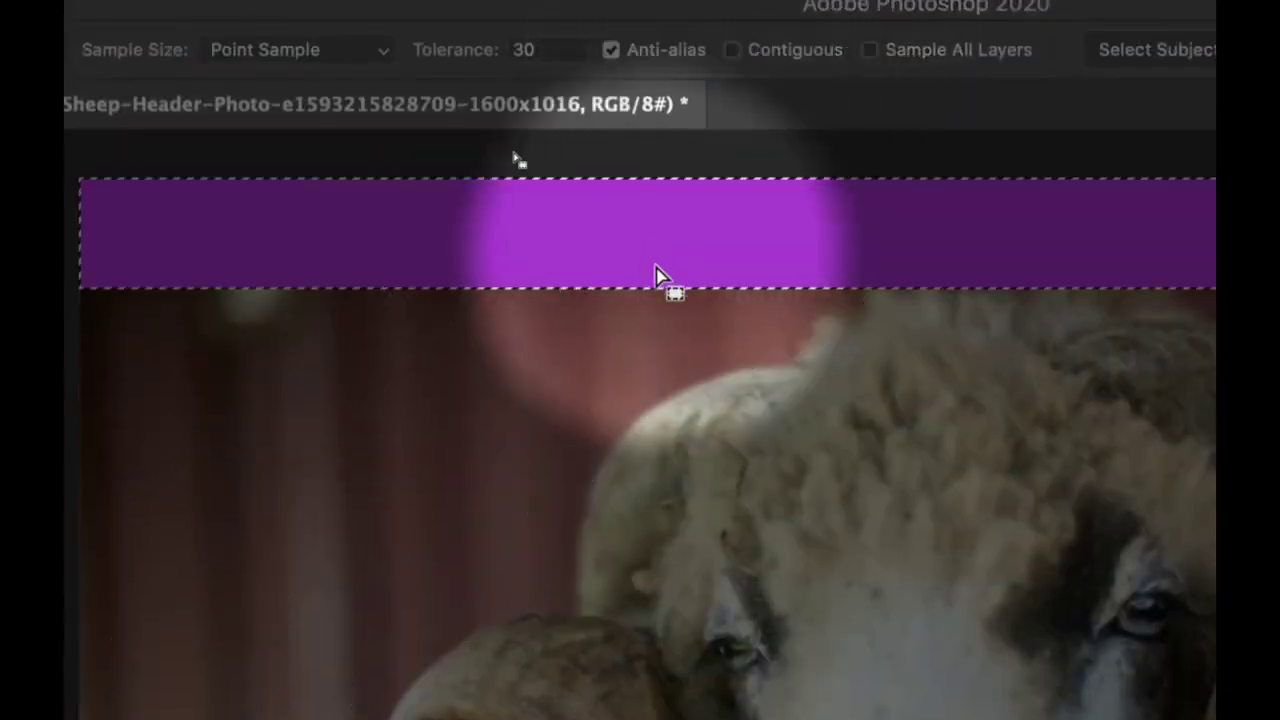
click(640, 326)
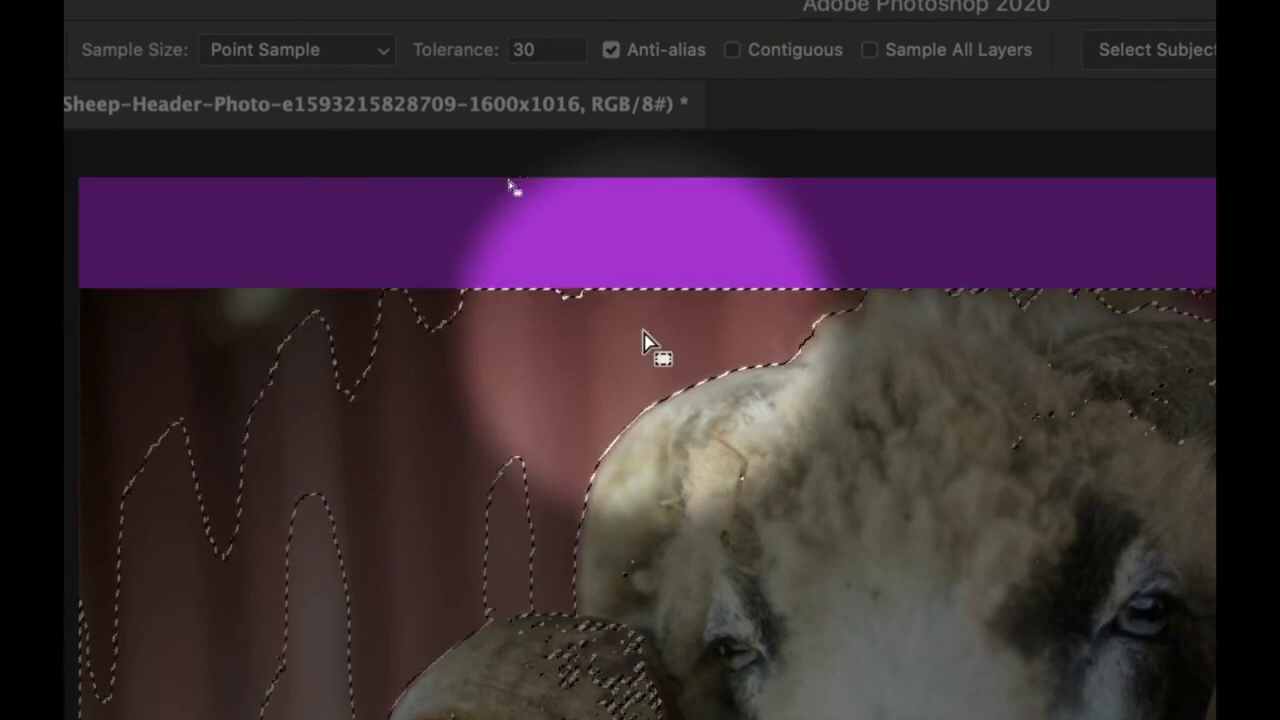